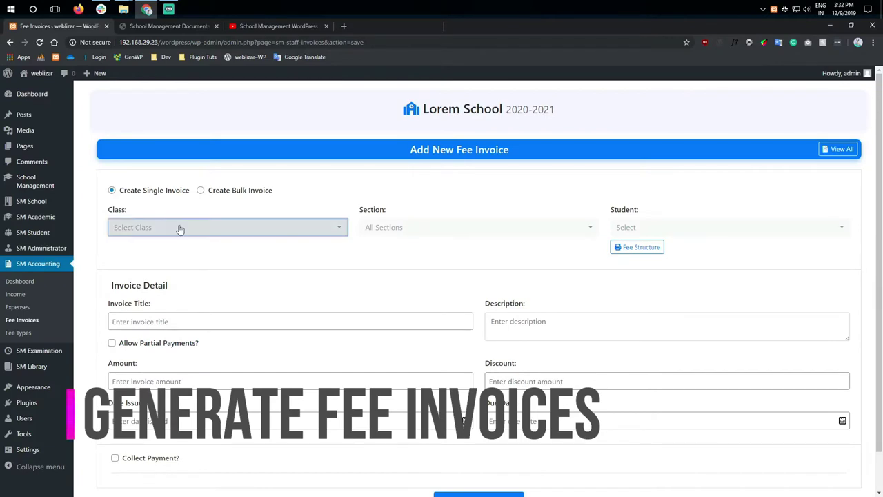
Step: Choose class 10th, section A and the first listed student for the single fee invoice
{"action": "left_click", "coordinate": [163, 285]}
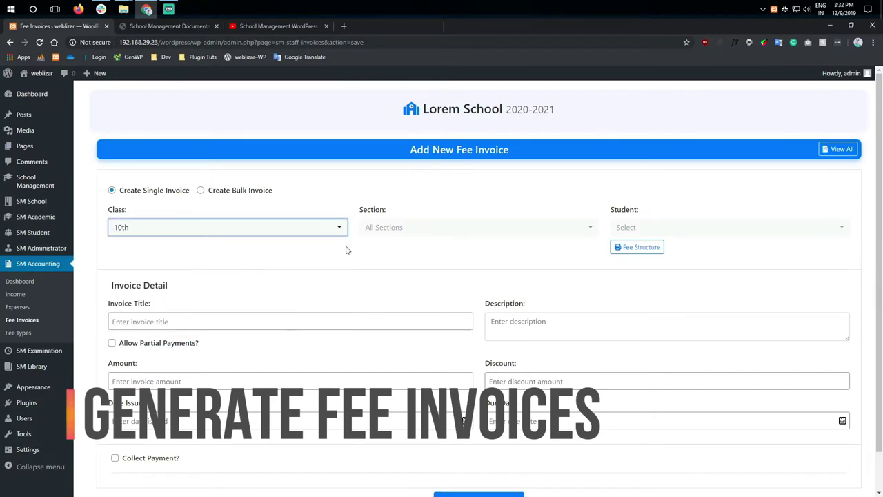
{"action": "left_click", "coordinate": [409, 229]}
{"action": "left_click", "coordinate": [388, 286]}
{"action": "left_click", "coordinate": [659, 233]}
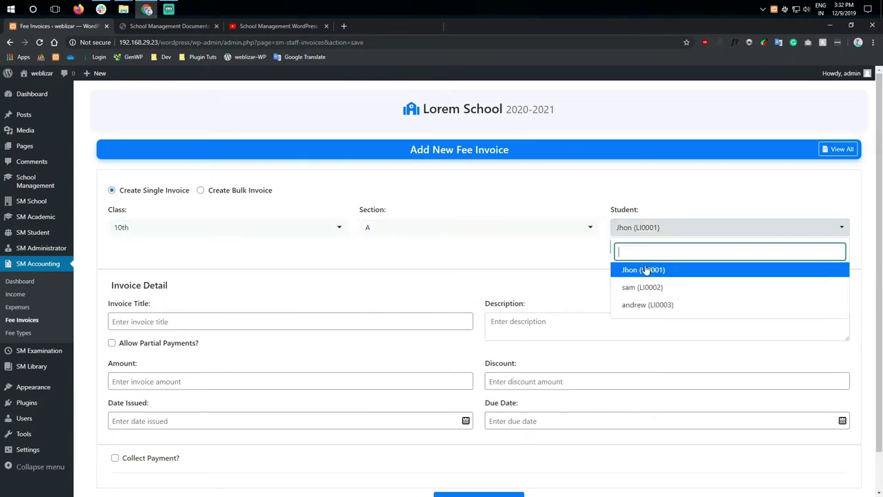
{"action": "left_click", "coordinate": [646, 270]}
Step: View the selected student's fee structure and close it
{"action": "left_click", "coordinate": [623, 250]}
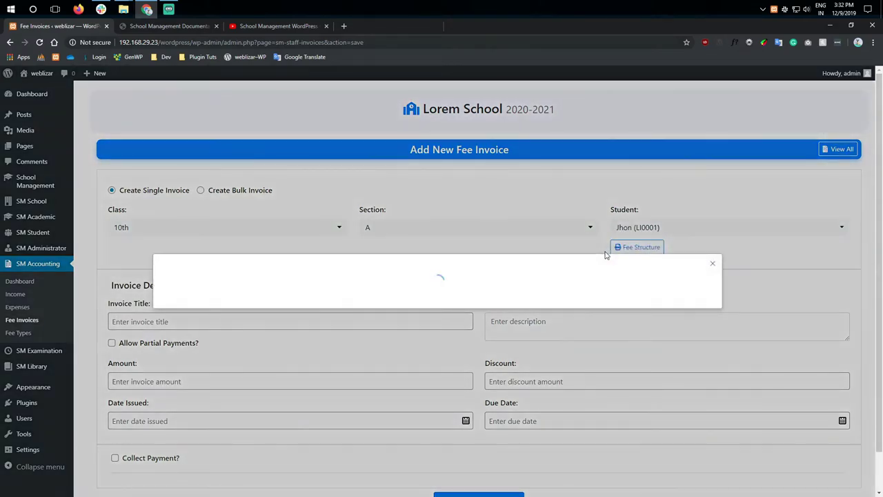
{"action": "scroll", "coordinate": [276, 352], "scroll_direction": "down", "scroll_amount": 1}
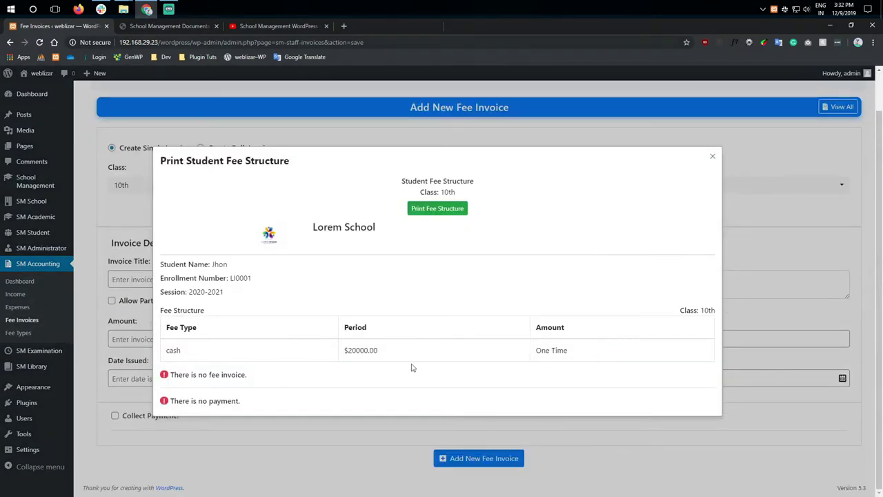
{"action": "left_click", "coordinate": [713, 156]}
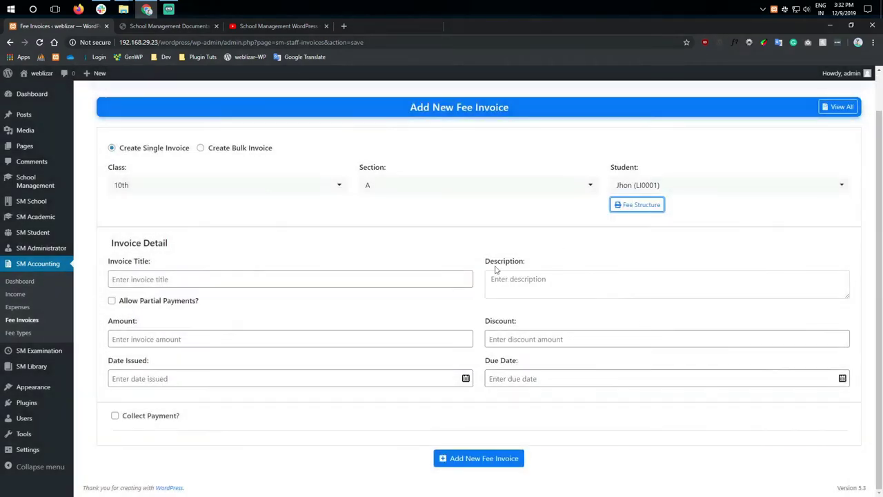
Step: Title the invoice Exam Fee and enter test as its description
{"action": "left_click", "coordinate": [163, 279]}
{"action": "type", "text": "Exam"}
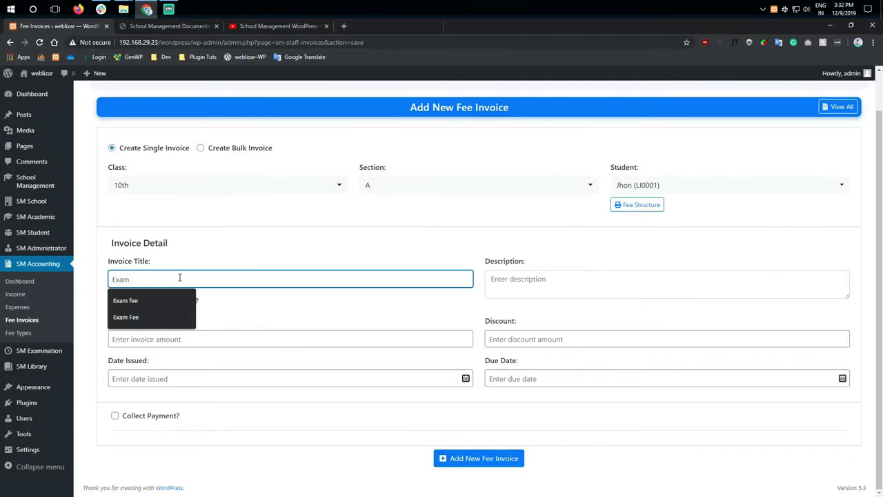
{"action": "type", "text": " Fee"}
{"action": "left_click", "coordinate": [386, 309]}
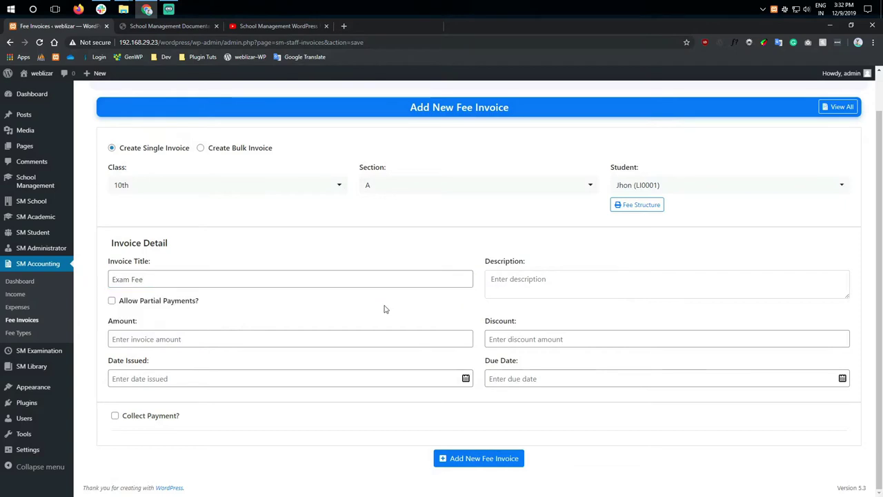
{"action": "left_click", "coordinate": [522, 279]}
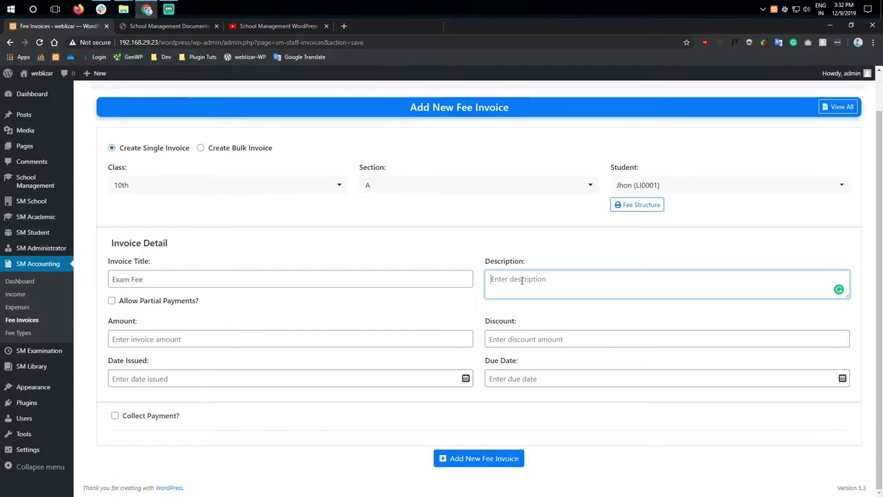
{"action": "type", "text": "test"}
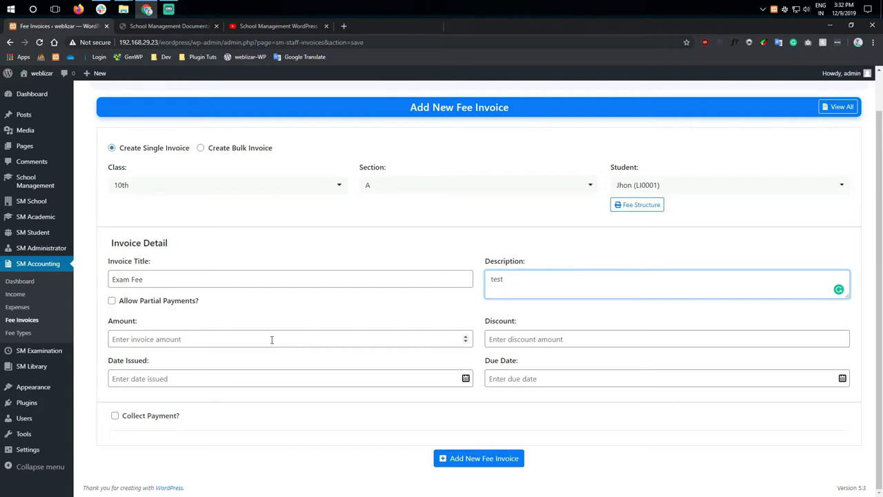
Step: Allow partial payments on the invoice and set its amount to 1000
{"action": "left_click", "coordinate": [272, 339]}
{"action": "left_click", "coordinate": [153, 302]}
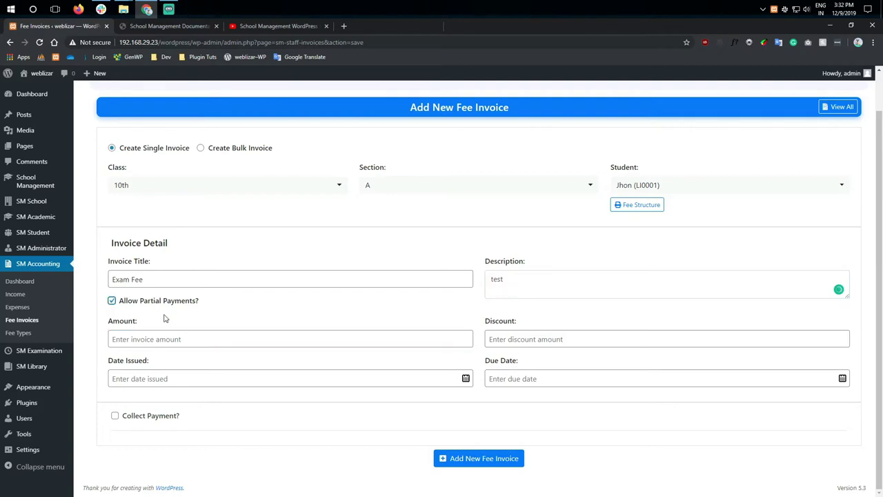
{"action": "left_click", "coordinate": [195, 341]}
{"action": "type", "text": "1000"}
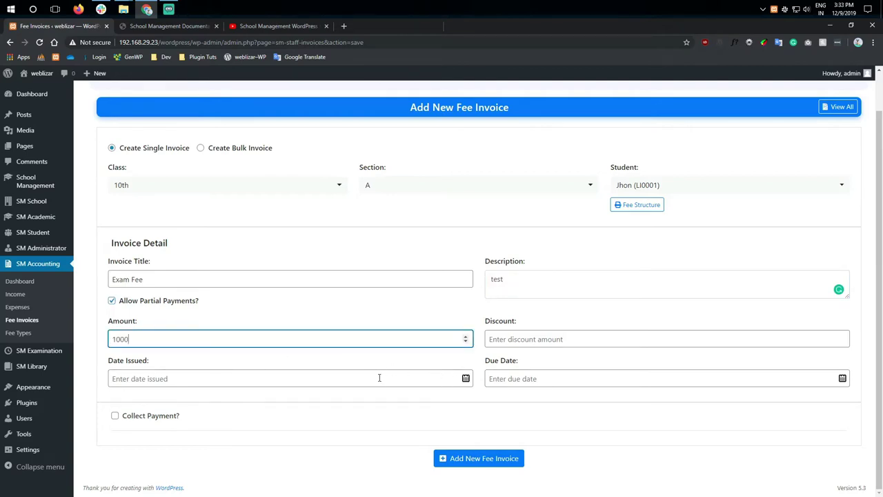
Step: Set the invoice's issue date to 09-12-2019
{"action": "left_click", "coordinate": [379, 378]}
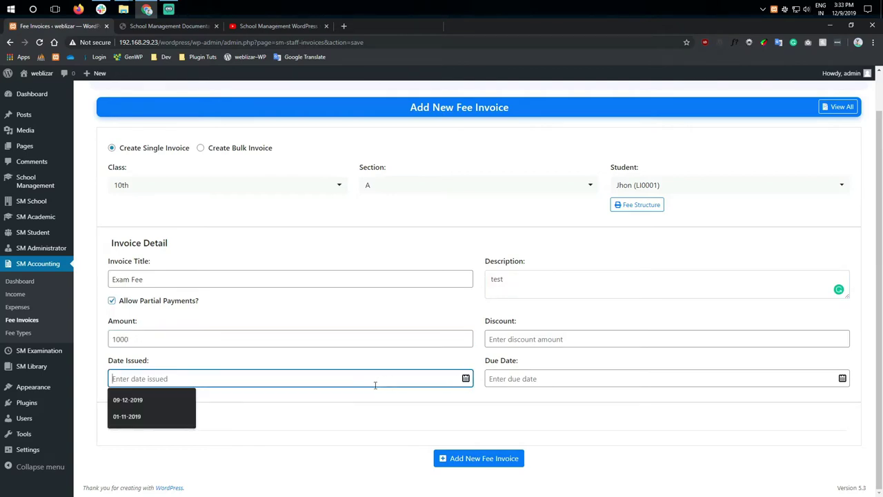
{"action": "left_click", "coordinate": [482, 313]}
{"action": "left_click", "coordinate": [355, 401]}
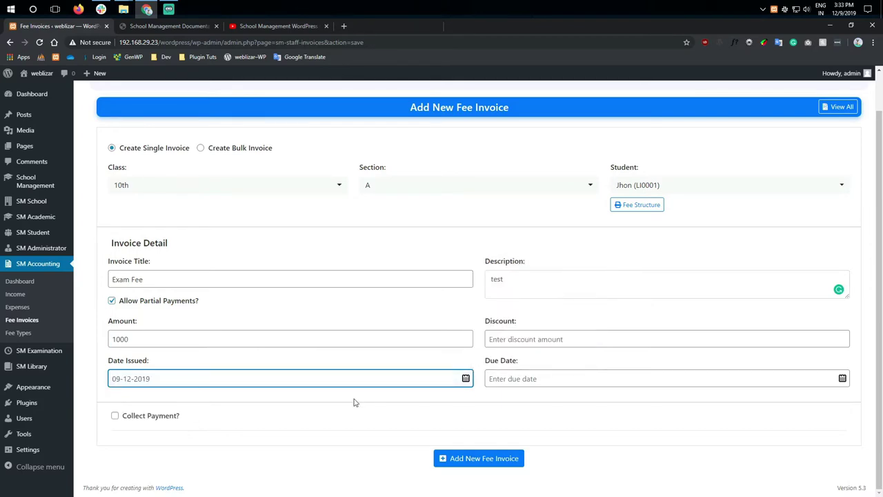
{"action": "left_click_drag", "start_coordinate": [177, 417], "coordinate": [254, 411]}
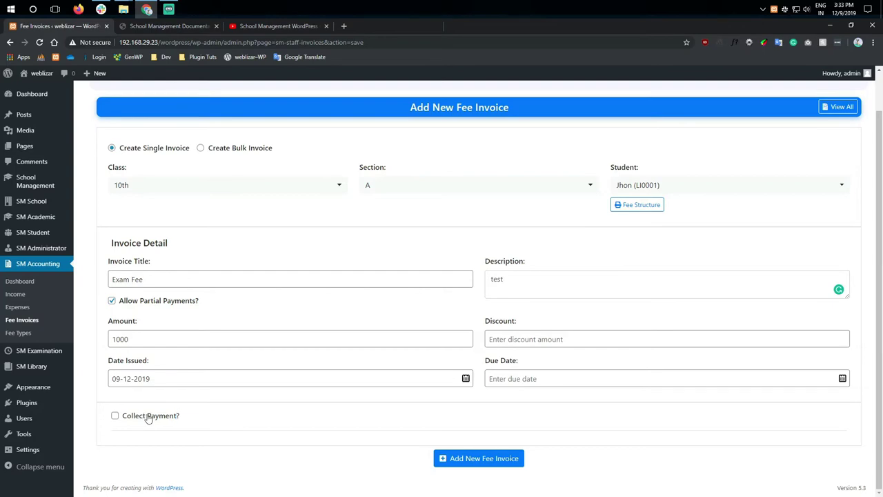
Step: Enable payment collection for the invoice and set its due date to 17-12-2019
{"action": "left_click", "coordinate": [148, 417]}
{"action": "left_click", "coordinate": [518, 379]}
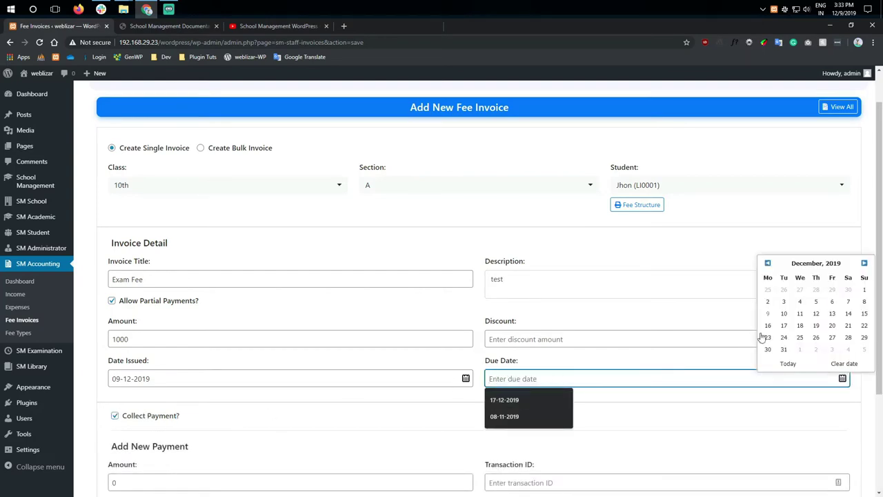
{"action": "left_click", "coordinate": [784, 329]}
Step: Set the new payment's amount to 500 and enter its transaction ID
{"action": "scroll", "coordinate": [514, 384], "scroll_direction": "down", "scroll_amount": 3}
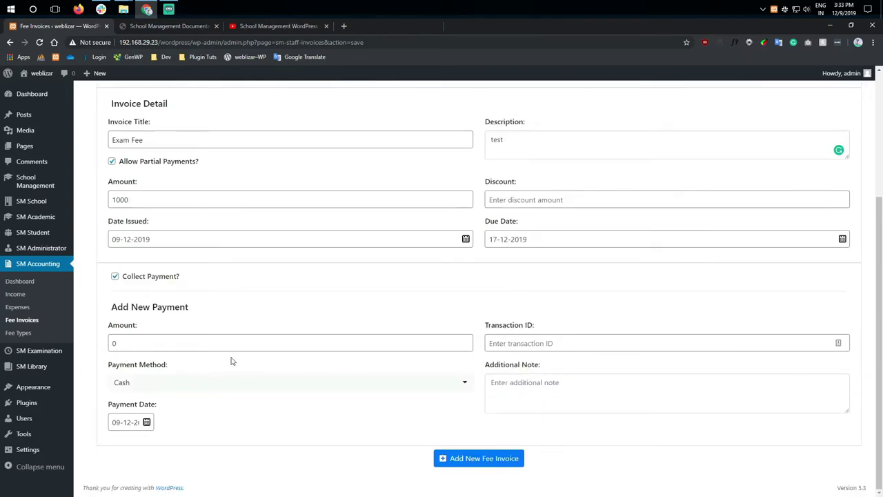
{"action": "scroll", "coordinate": [232, 361], "scroll_direction": "up", "scroll_amount": 1}
{"action": "left_click", "coordinate": [156, 390]}
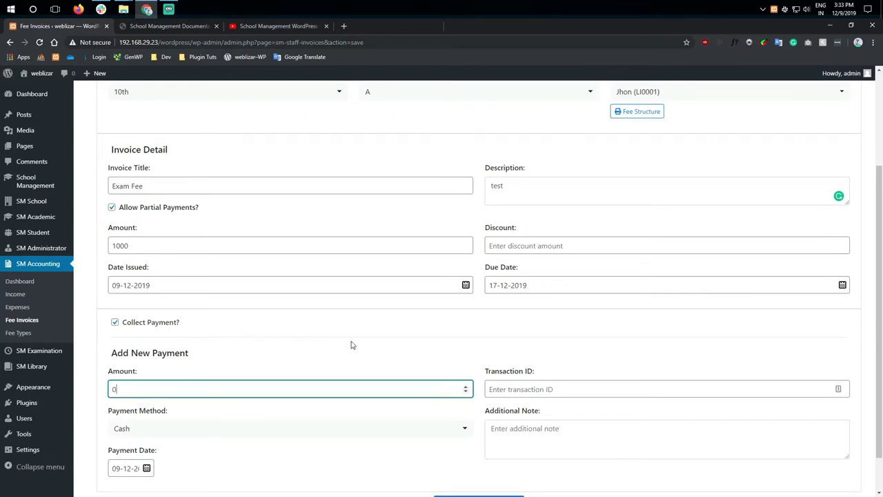
{"action": "scroll", "coordinate": [353, 345], "scroll_direction": "down", "scroll_amount": 1}
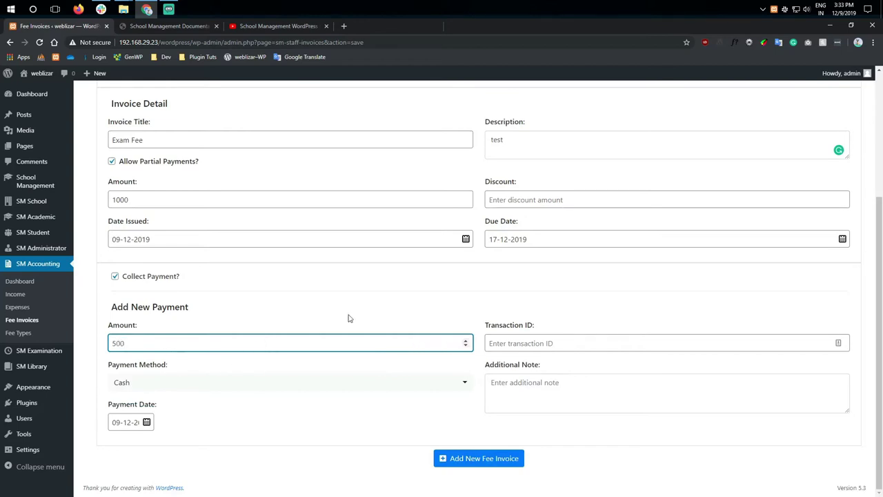
{"action": "left_click", "coordinate": [517, 343]}
{"action": "type", "text": "110"}
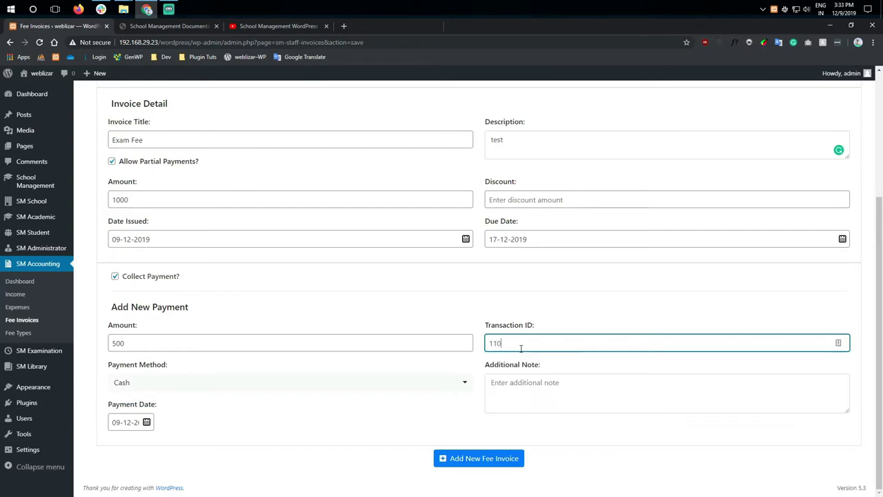
Step: Keep Cash as the payment method and submit the new fee invoice
{"action": "left_click", "coordinate": [375, 384]}
{"action": "left_click", "coordinate": [368, 387]}
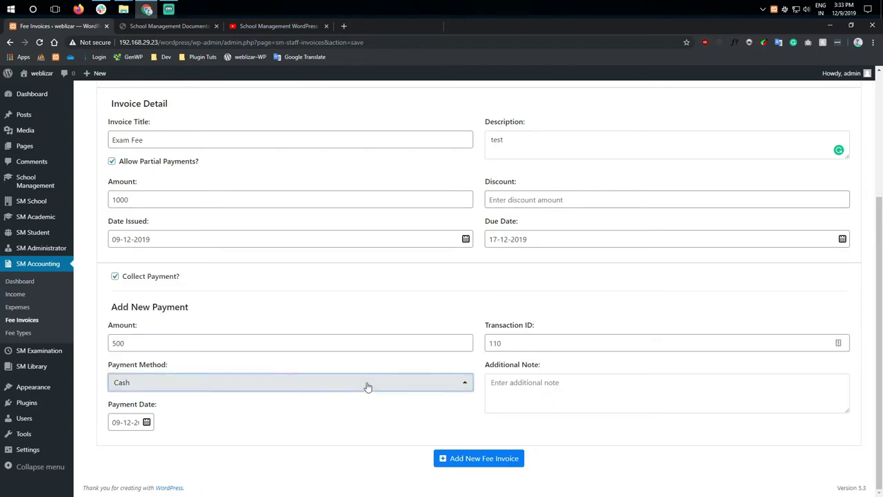
{"action": "left_click", "coordinate": [481, 456]}
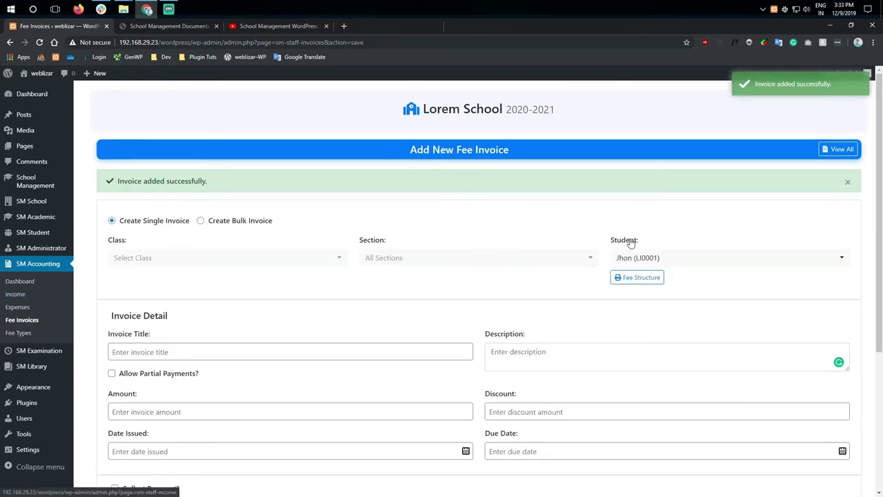
Step: Open the list of all fee invoices and check the Exam Fee invoice's paid and due amounts
{"action": "left_click", "coordinate": [840, 149]}
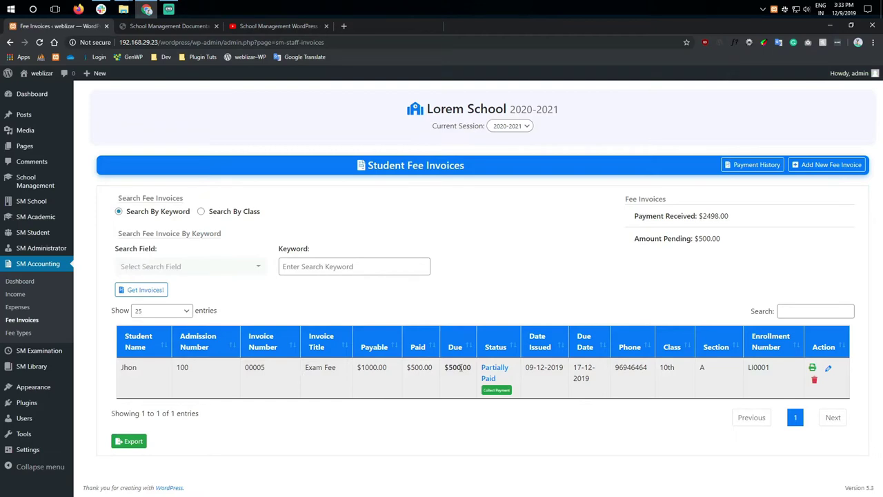
{"action": "left_click_drag", "start_coordinate": [468, 368], "coordinate": [406, 368]}
{"action": "left_click", "coordinate": [407, 400]}
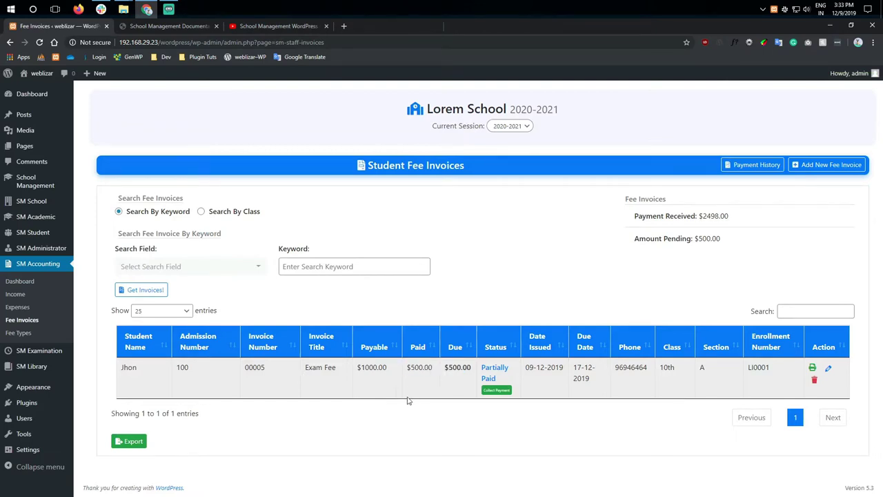
Step: Review the printable version of the Exam Fee invoice and close it
{"action": "left_click", "coordinate": [812, 368]}
{"action": "scroll", "coordinate": [478, 341], "scroll_direction": "down", "scroll_amount": 3}
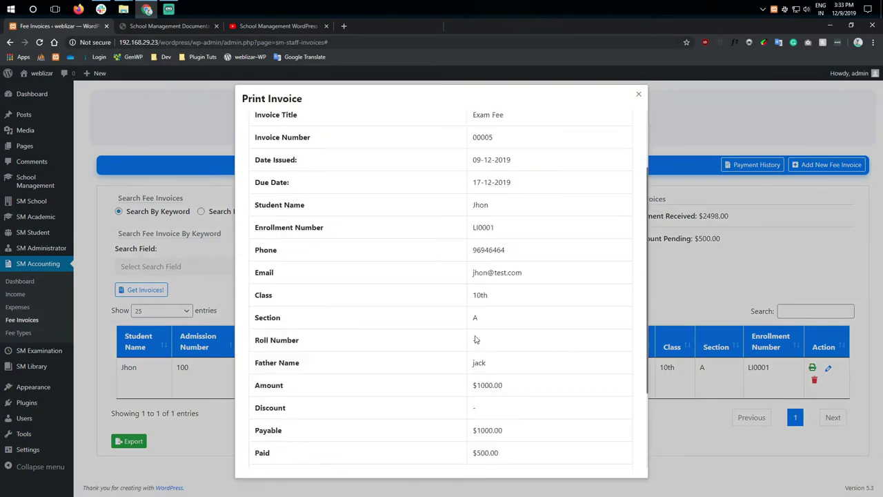
{"action": "scroll", "coordinate": [475, 338], "scroll_direction": "up", "scroll_amount": 4}
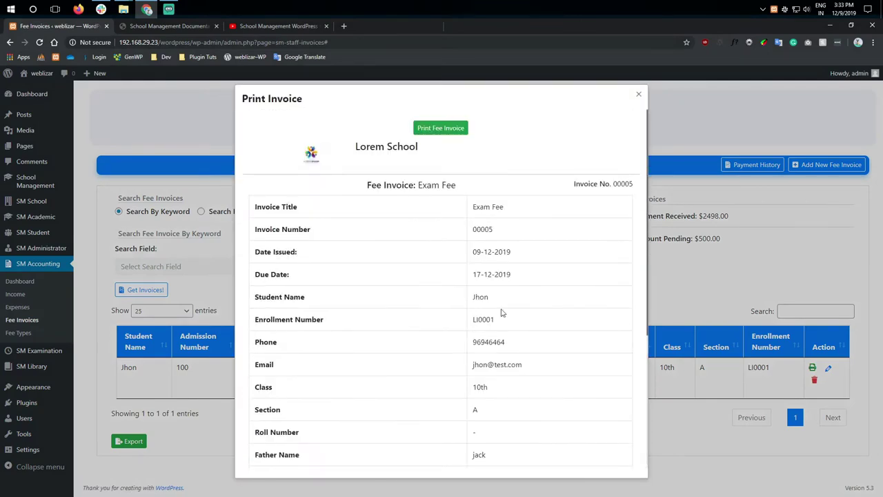
{"action": "left_click", "coordinate": [635, 95]}
Step: Start a new bulk fee invoice for class 10th, section A
{"action": "left_click", "coordinate": [21, 281]}
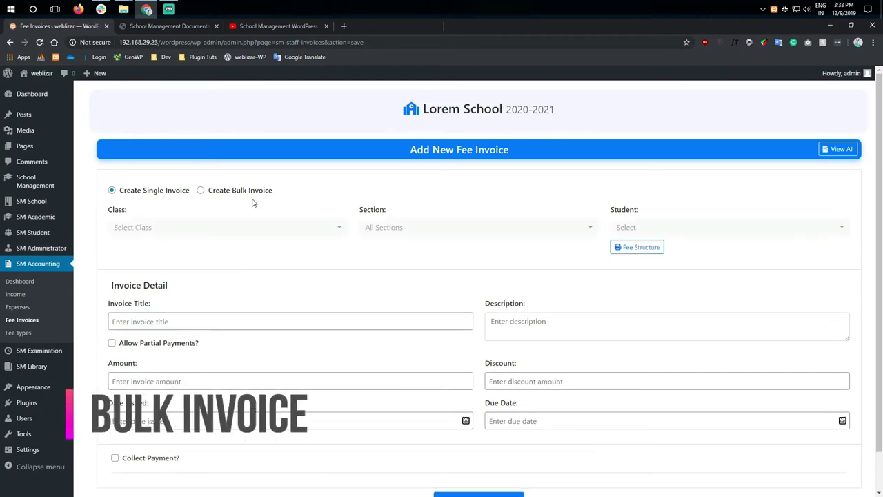
{"action": "left_click", "coordinate": [200, 190]}
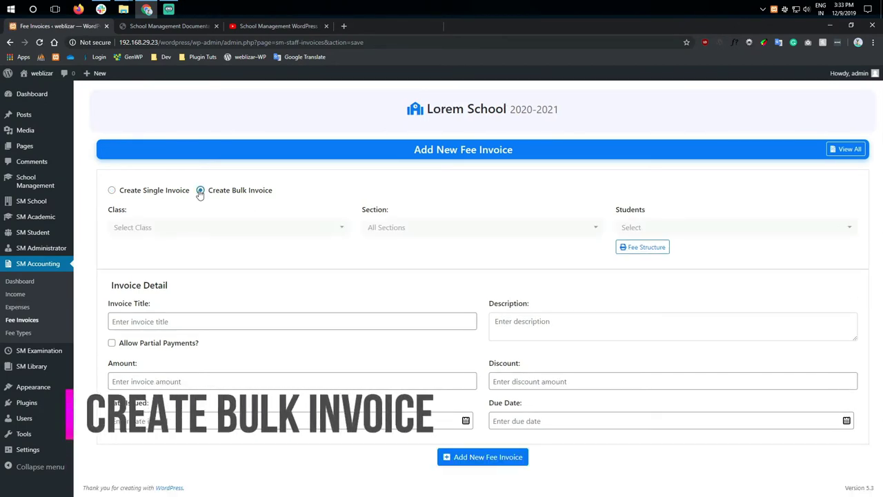
{"action": "left_click", "coordinate": [207, 227]}
{"action": "left_click", "coordinate": [187, 287]}
{"action": "left_click", "coordinate": [443, 227]}
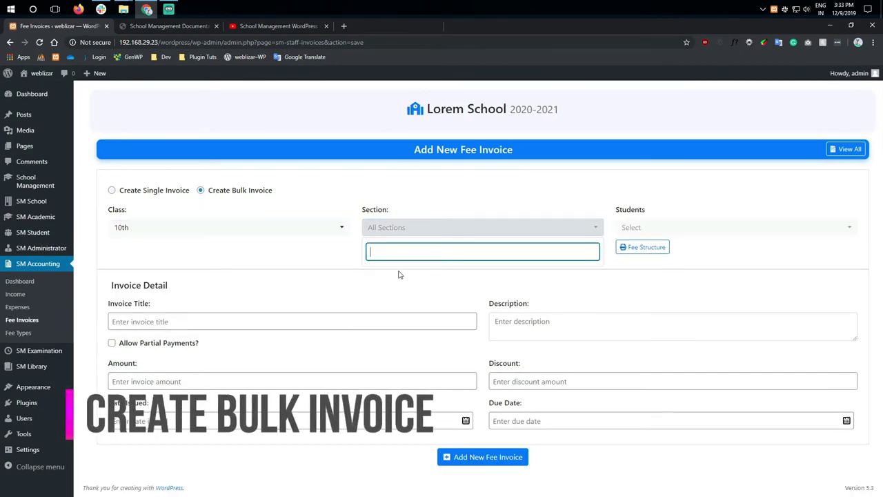
{"action": "left_click", "coordinate": [398, 275]}
Step: Select the second and third listed students as recipients of the bulk invoice
{"action": "left_click", "coordinate": [637, 227]}
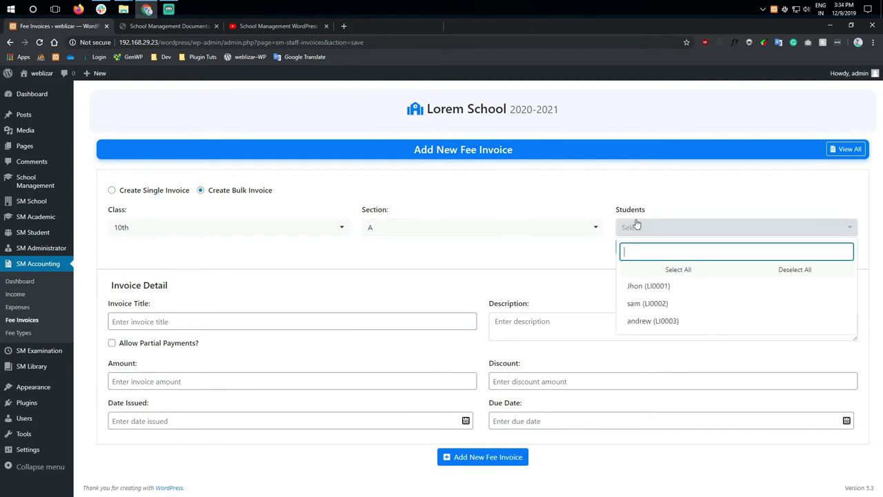
{"action": "left_click", "coordinate": [646, 304]}
{"action": "left_click", "coordinate": [646, 320]}
{"action": "left_click", "coordinate": [503, 268]}
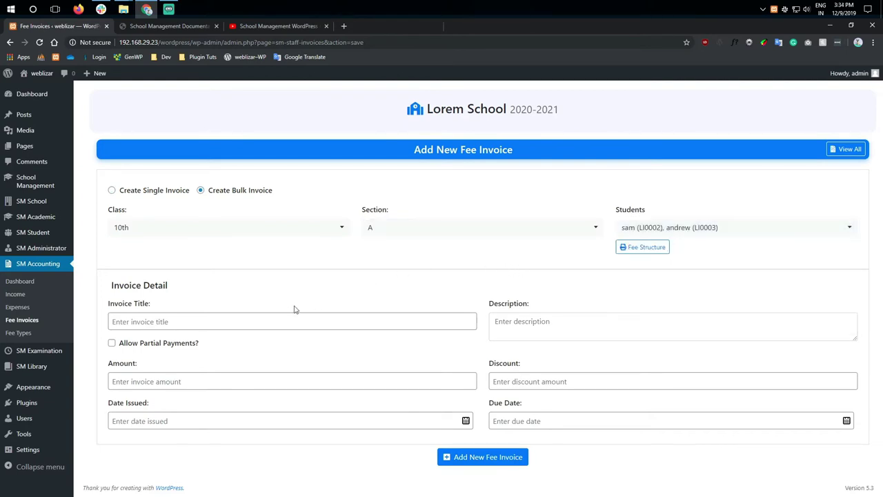
Step: Title the bulk invoice Exam Fee and allow partial payments
{"action": "left_click", "coordinate": [186, 321]}
{"action": "type", "text": "Exam Fee"}
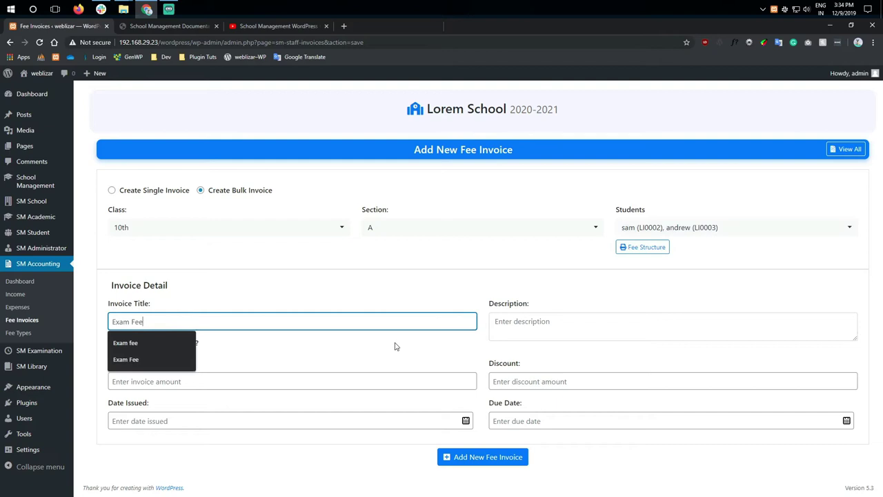
{"action": "left_click", "coordinate": [395, 346]}
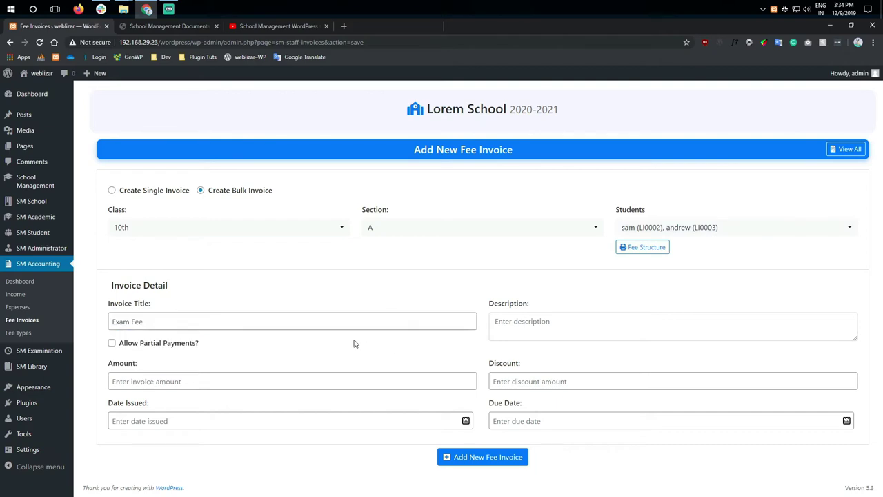
{"action": "left_click", "coordinate": [191, 348]}
Step: Leave the description empty and set the bulk invoice's amount to 1000
{"action": "left_click", "coordinate": [549, 333]}
{"action": "left_click", "coordinate": [142, 382]}
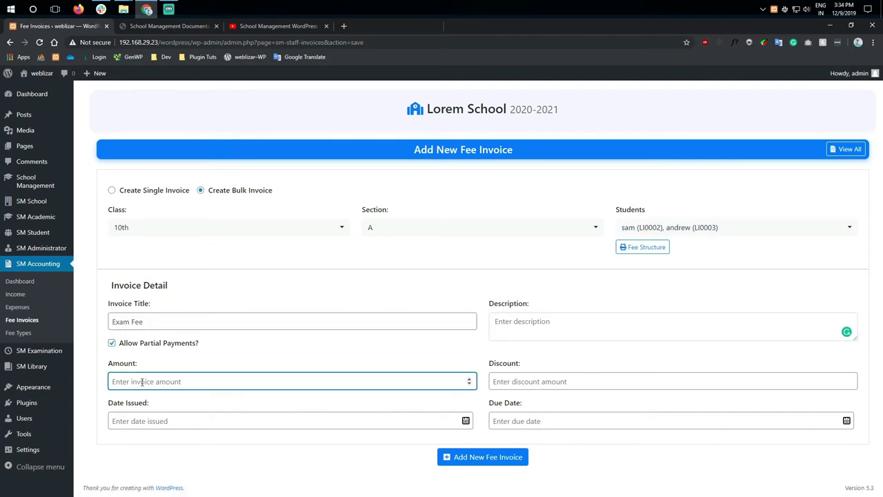
{"action": "type", "text": "1000"}
Step: Set the bulk invoice's issue date to 09-12-2019 and its due date to 17-12-2019
{"action": "left_click", "coordinate": [387, 422]}
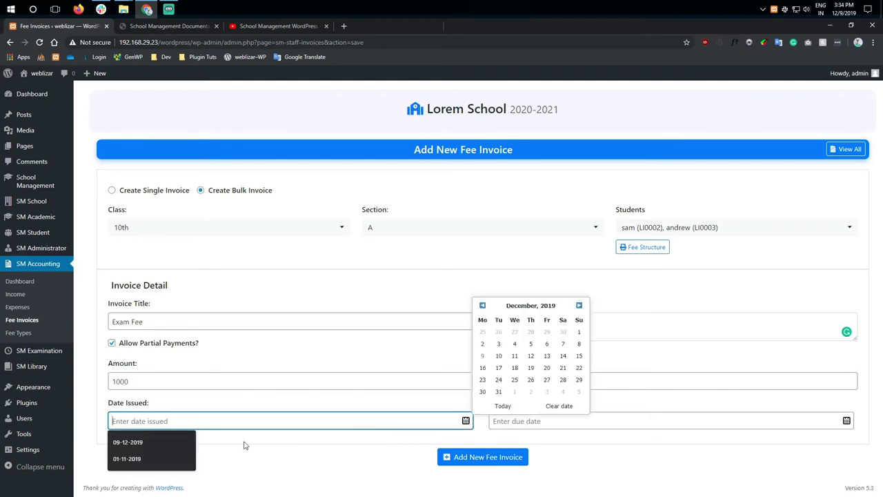
{"action": "left_click", "coordinate": [482, 355]}
{"action": "left_click", "coordinate": [560, 420]}
{"action": "left_click", "coordinate": [504, 443]}
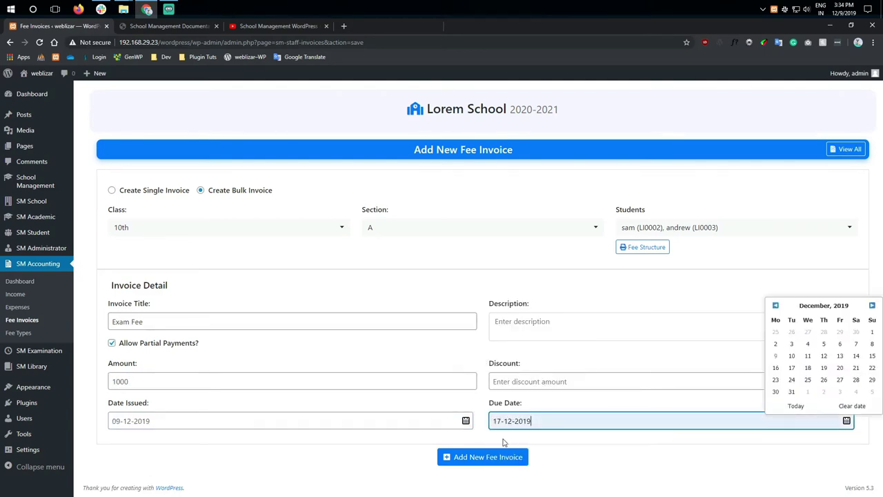
Step: Add the completed bulk fee invoice and return to the list of all student fee invoices
{"action": "left_click", "coordinate": [791, 368]}
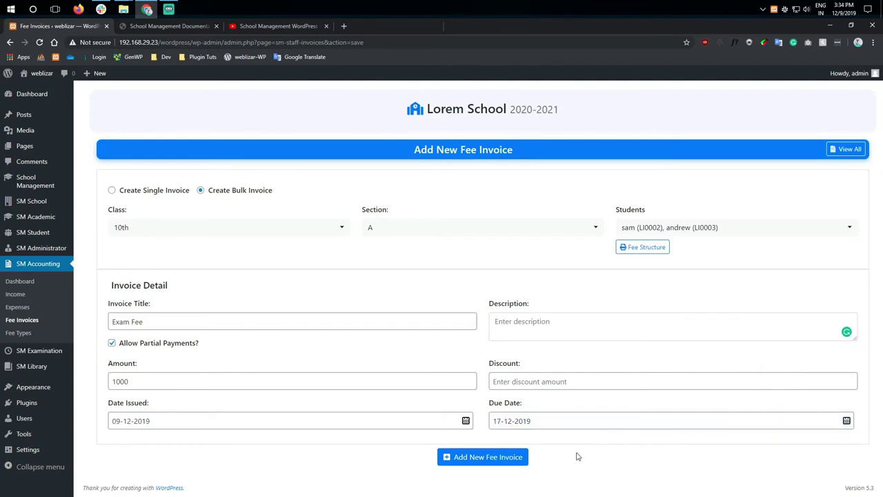
{"action": "left_click", "coordinate": [490, 459]}
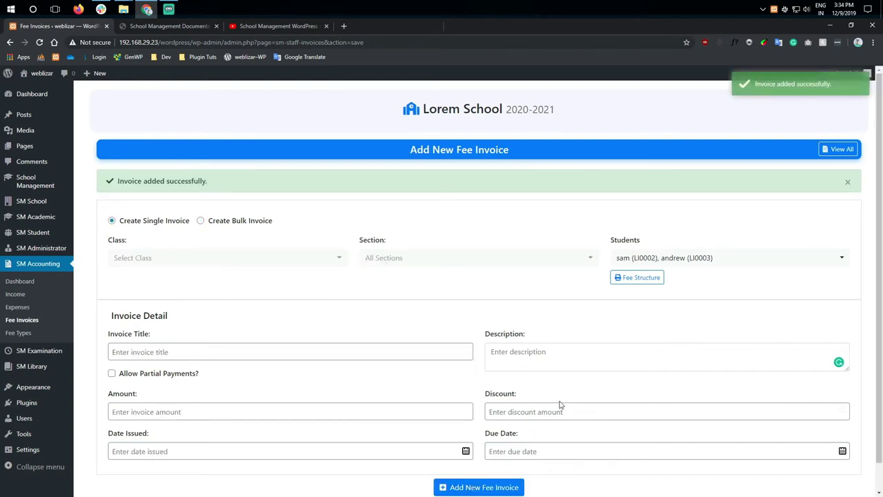
{"action": "scroll", "coordinate": [560, 406], "scroll_direction": "down", "scroll_amount": 1}
{"action": "left_click", "coordinate": [843, 123]}
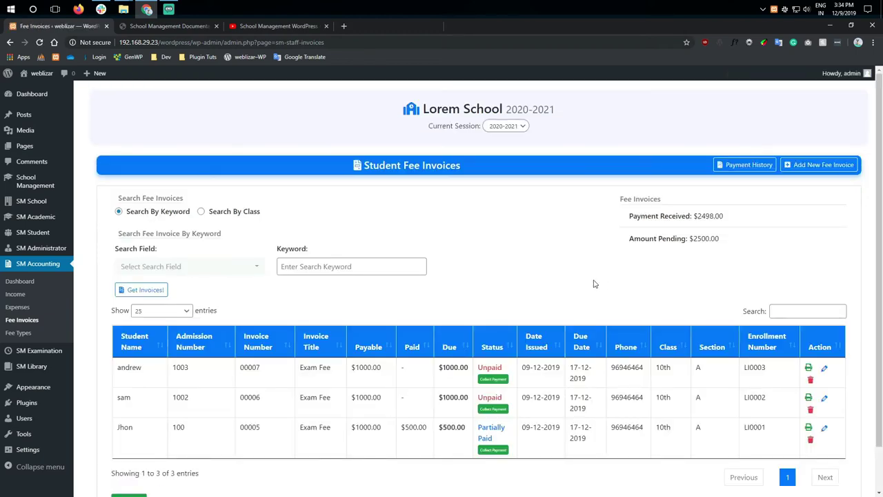
Step: Preview the printable fee invoice of the first listed student, check its details down to the payment status, and close it
{"action": "scroll", "coordinate": [593, 283], "scroll_direction": "down", "scroll_amount": 2}
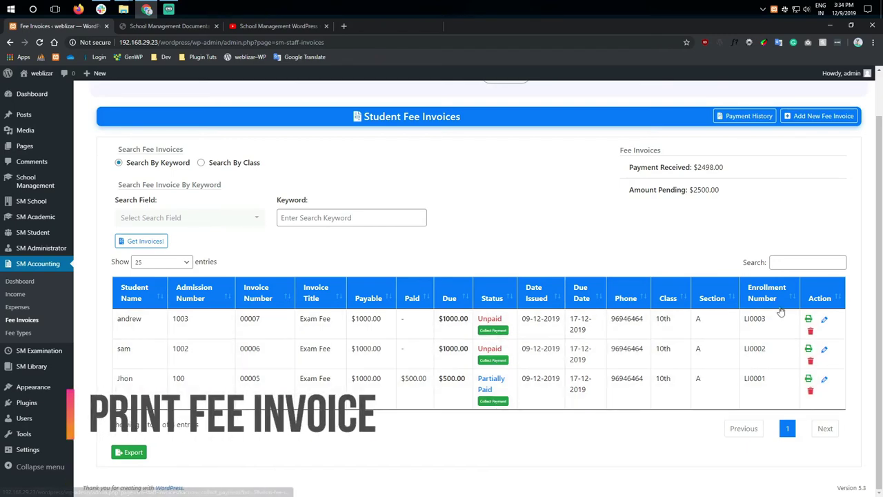
{"action": "left_click", "coordinate": [808, 319]}
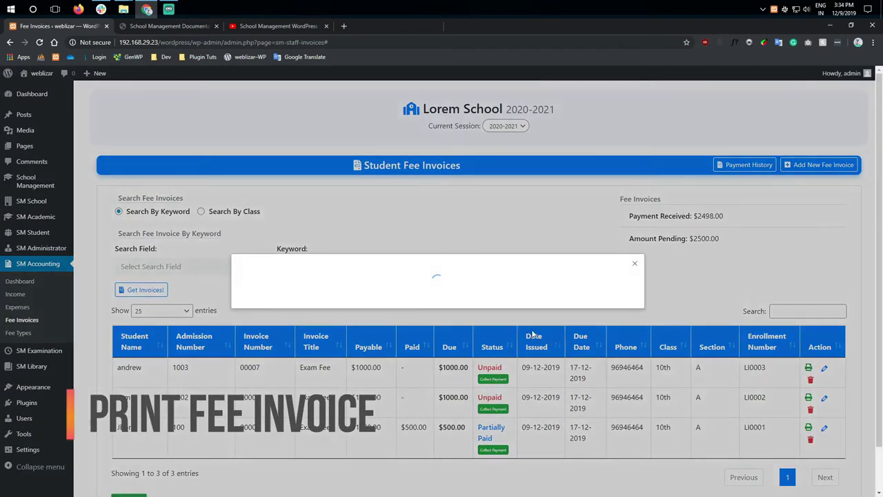
{"action": "scroll", "coordinate": [481, 290], "scroll_direction": "down", "scroll_amount": 2}
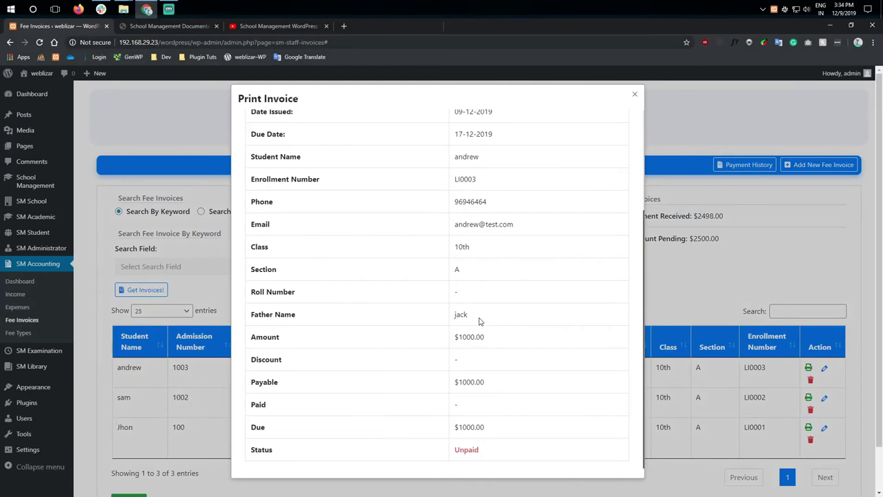
{"action": "scroll", "coordinate": [481, 321], "scroll_direction": "up", "scroll_amount": 3}
{"action": "left_click", "coordinate": [634, 93]}
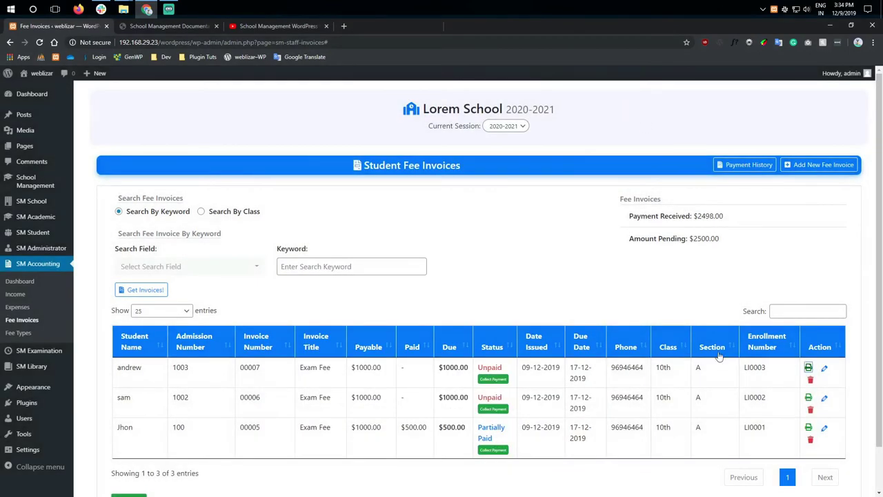
Step: Open payment collection for the partially paid Exam Fee invoice and enter a payment of 500 with transaction ID 112
{"action": "scroll", "coordinate": [720, 358], "scroll_direction": "down", "scroll_amount": 1}
{"action": "left_click", "coordinate": [493, 402]}
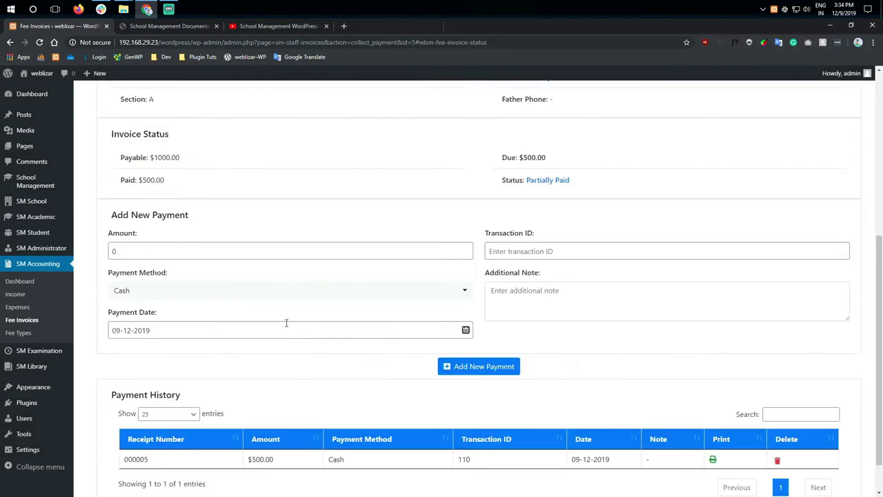
{"action": "left_click_drag", "start_coordinate": [121, 251], "coordinate": [105, 256]}
{"action": "type", "text": "500"}
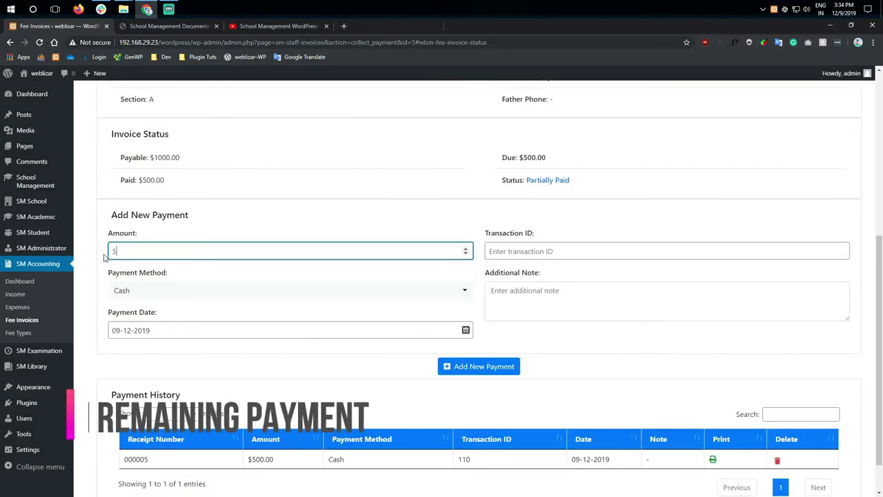
{"action": "left_click", "coordinate": [520, 251]}
{"action": "type", "text": "11"}
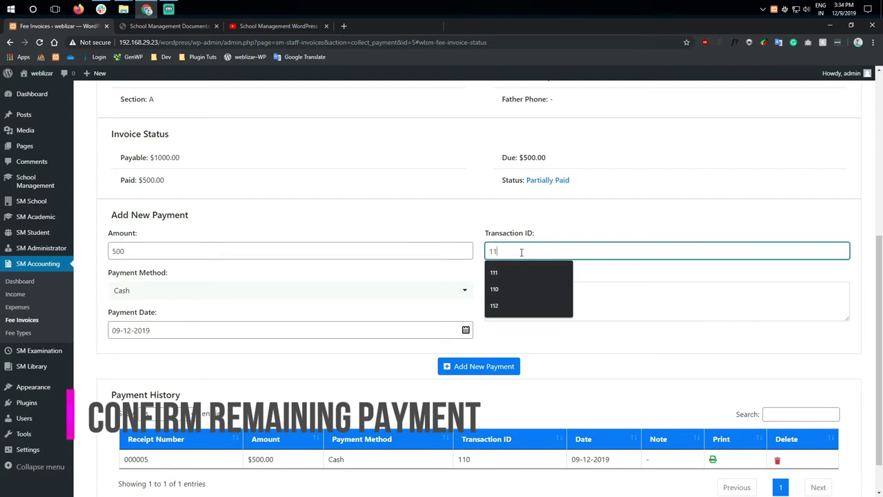
{"action": "type", "text": "2"}
Step: Add and confirm the new payment, and return to the list of all fee invoices
{"action": "scroll", "coordinate": [545, 373], "scroll_direction": "down", "scroll_amount": 1}
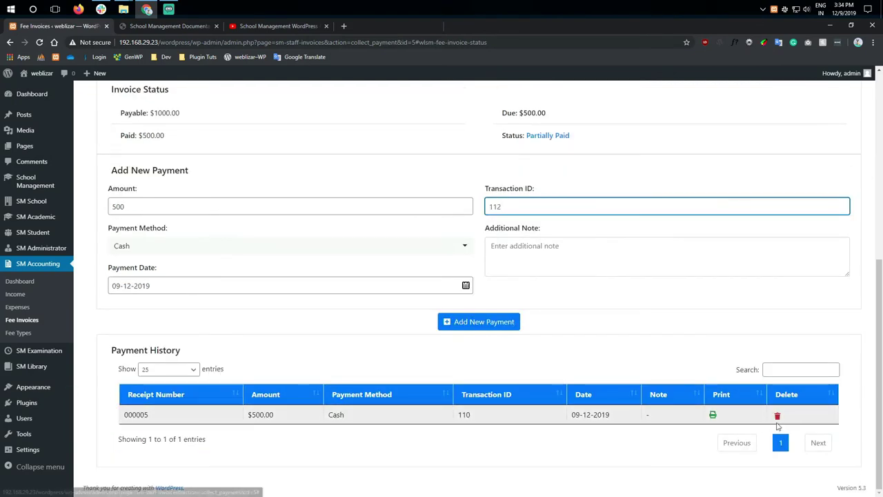
{"action": "left_click", "coordinate": [493, 322]}
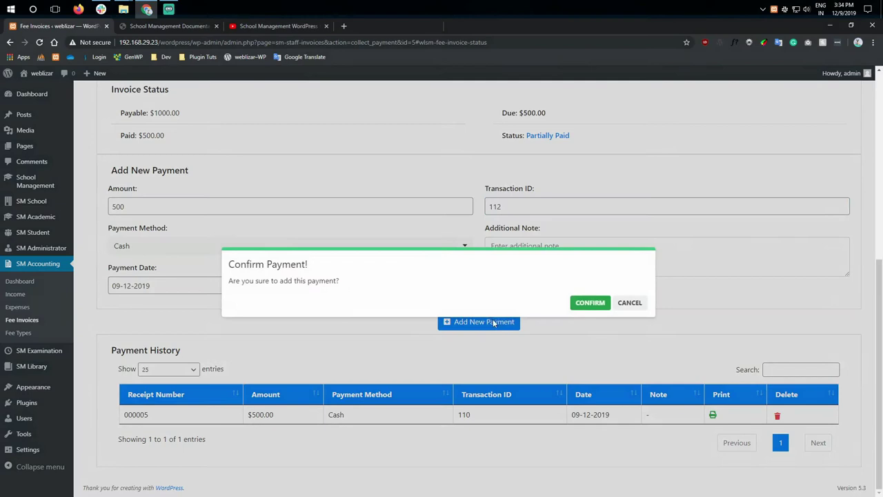
{"action": "left_click", "coordinate": [588, 302]}
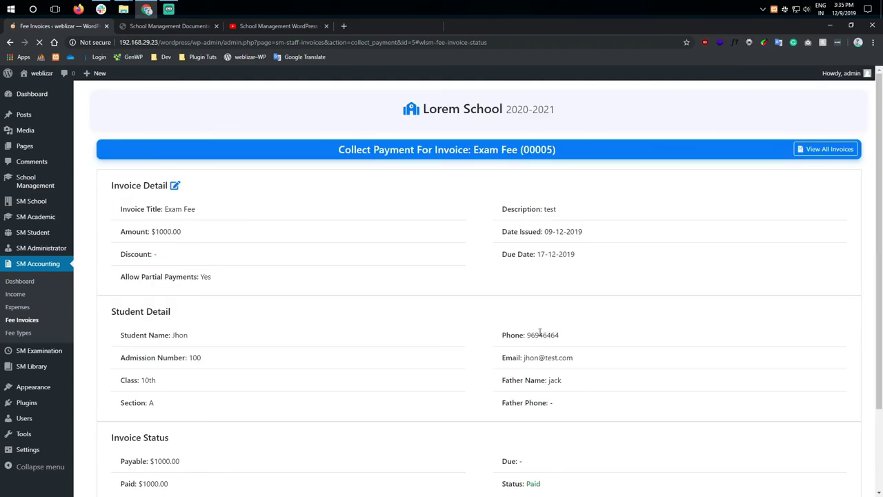
{"action": "left_click", "coordinate": [814, 117]}
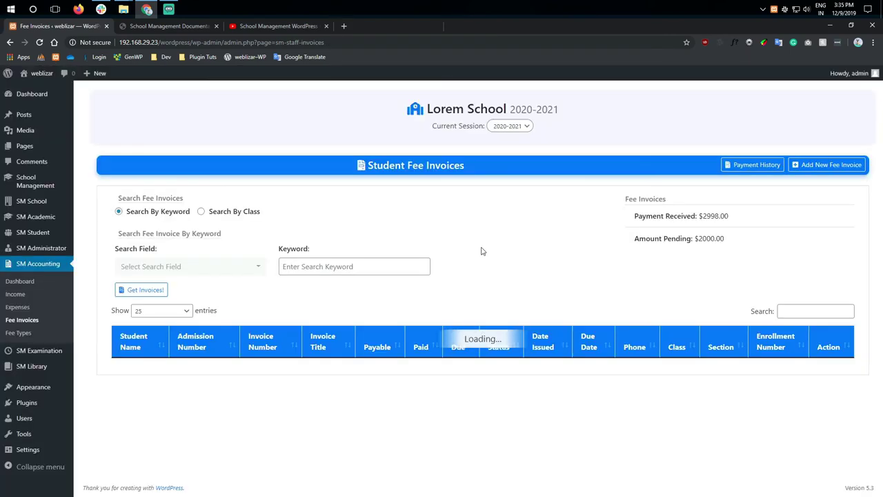
Step: Check the paid amount of the third listed invoice, preview its printable version including the payment history, and close it
{"action": "scroll", "coordinate": [487, 324], "scroll_direction": "down", "scroll_amount": 1}
{"action": "left_click_drag", "start_coordinate": [417, 389], "coordinate": [406, 390]}
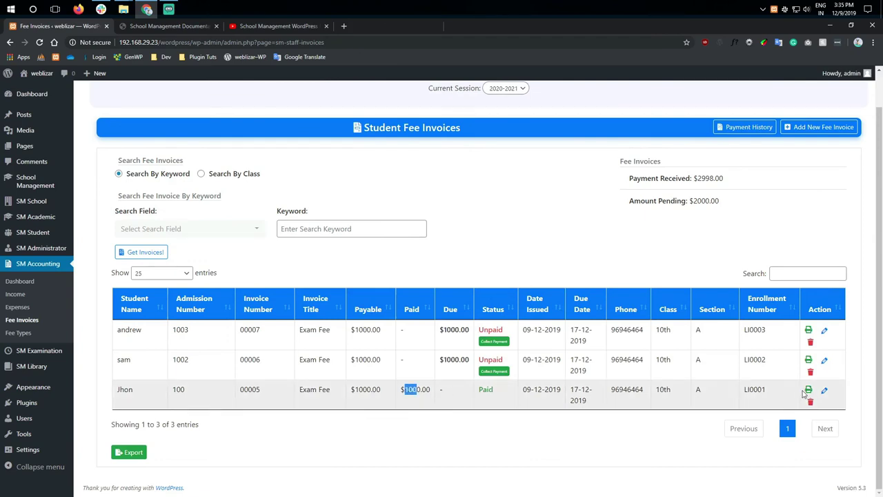
{"action": "left_click", "coordinate": [806, 390]}
{"action": "scroll", "coordinate": [577, 351], "scroll_direction": "down", "scroll_amount": 3}
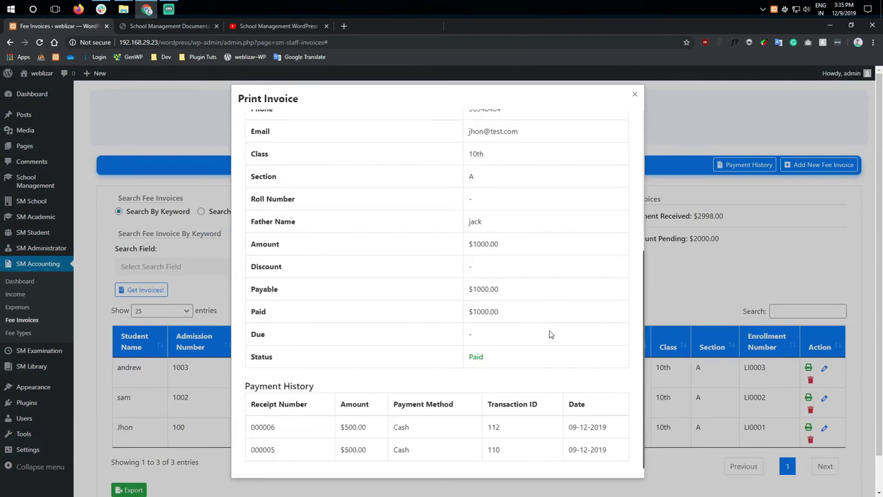
{"action": "scroll", "coordinate": [550, 334], "scroll_direction": "up", "scroll_amount": 3}
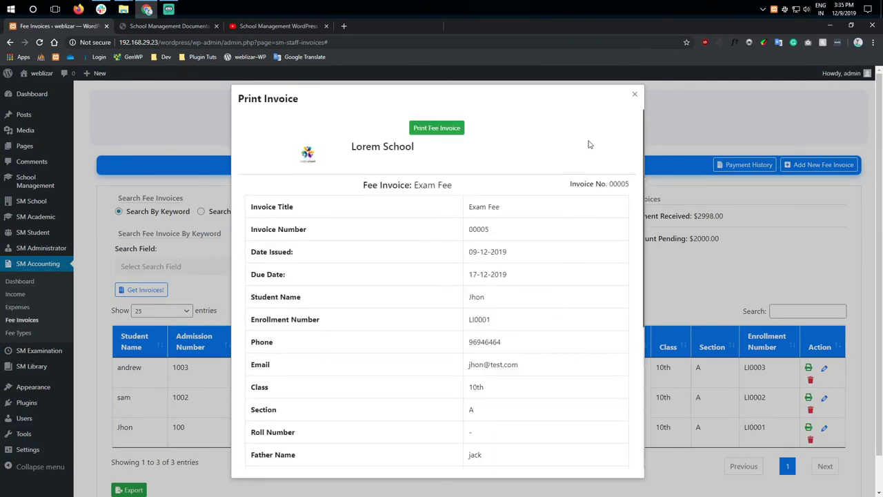
{"action": "left_click", "coordinate": [634, 94]}
Step: Open the payment history of the fee invoices and look through the recorded payments
{"action": "left_click", "coordinate": [744, 165]}
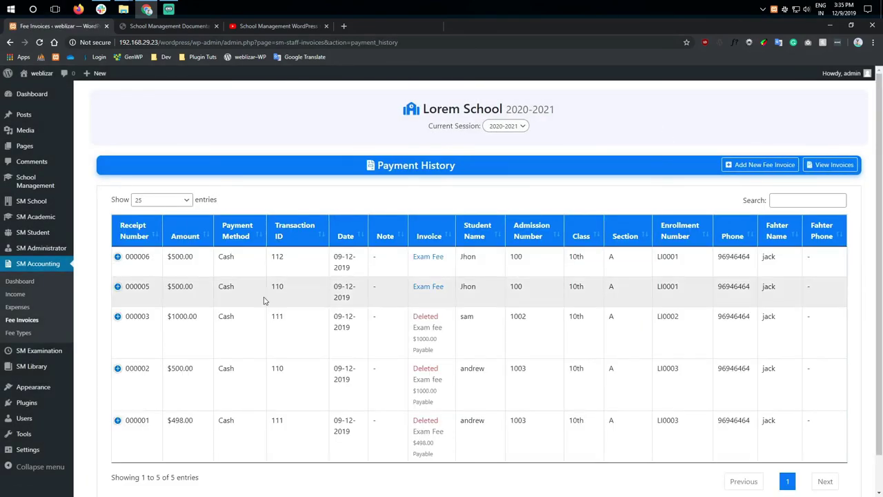
{"action": "scroll", "coordinate": [163, 301], "scroll_direction": "down", "scroll_amount": 1}
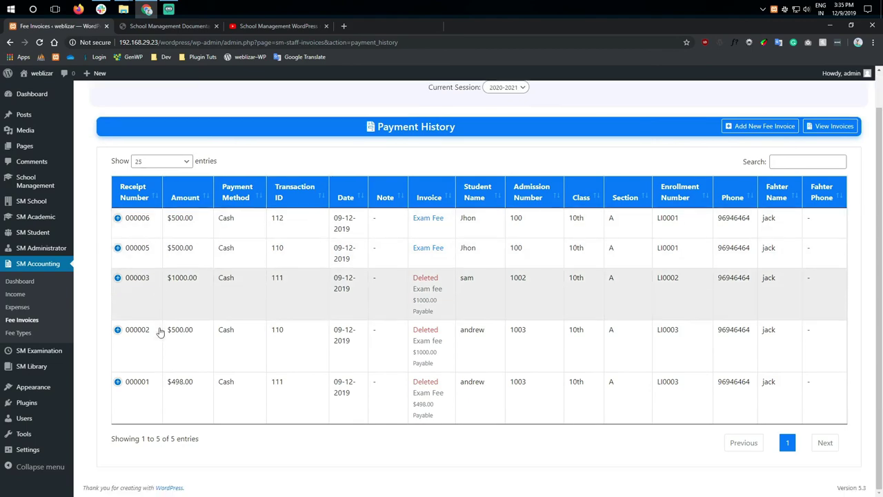
{"action": "scroll", "coordinate": [159, 335], "scroll_direction": "up", "scroll_amount": 1}
Step: Expand the first listed payment, review its printable payment receipt, and close the receipt
{"action": "left_click", "coordinate": [117, 256]}
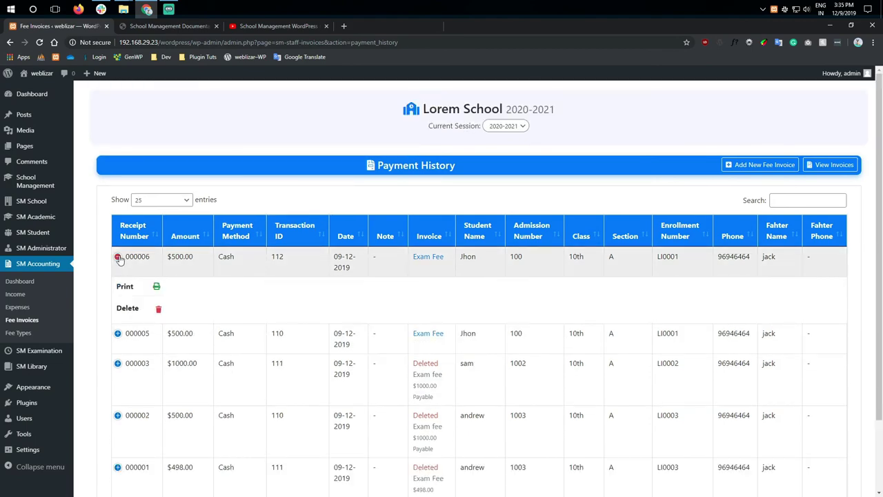
{"action": "left_click", "coordinate": [156, 285]}
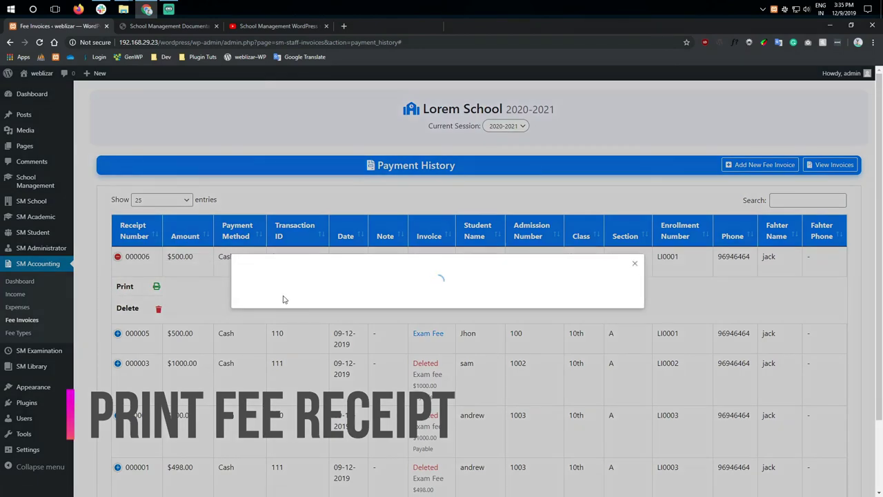
{"action": "scroll", "coordinate": [293, 303], "scroll_direction": "down", "scroll_amount": 2}
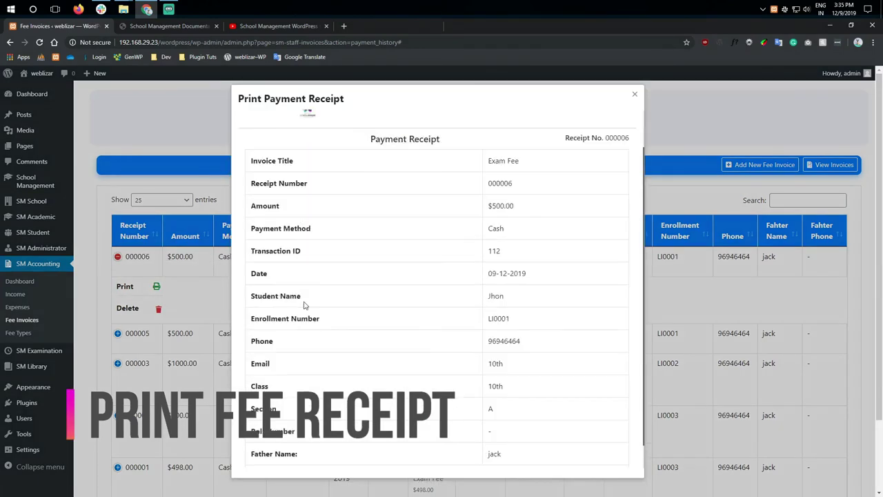
{"action": "scroll", "coordinate": [338, 310], "scroll_direction": "up", "scroll_amount": 2}
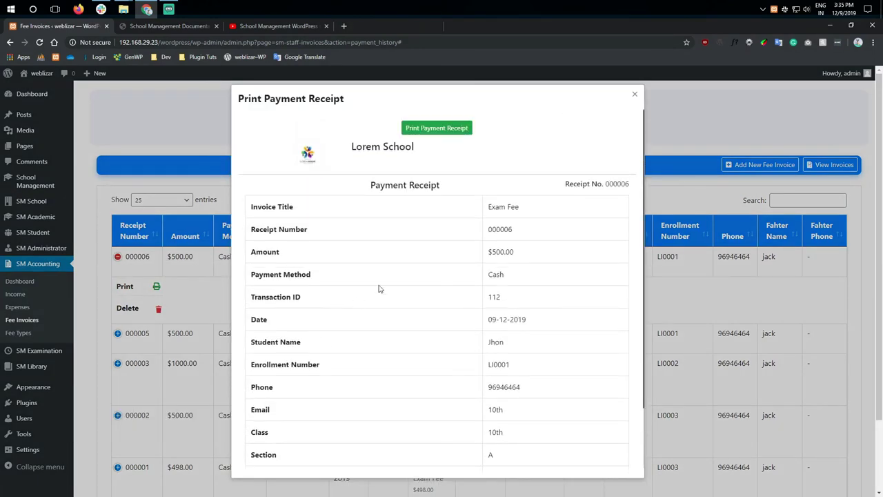
{"action": "left_click_drag", "start_coordinate": [371, 185], "coordinate": [460, 185]}
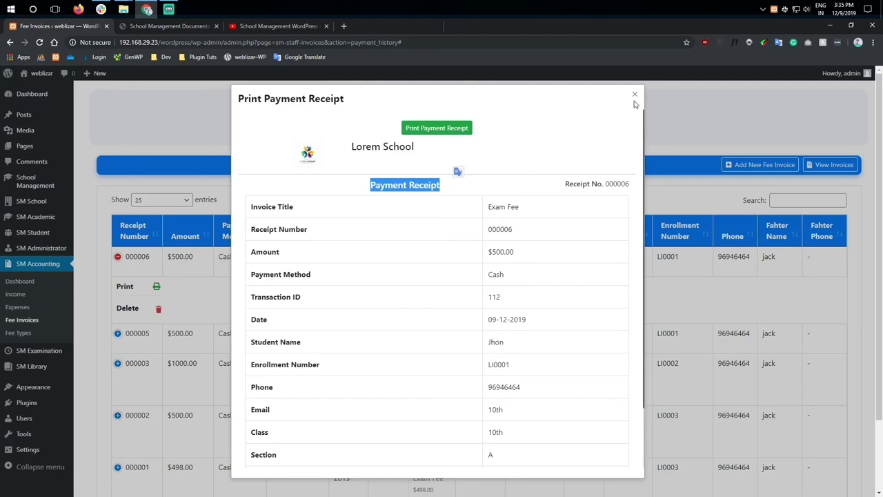
{"action": "left_click", "coordinate": [635, 95]}
Step: Expand the second listed payment, review its printable payment receipt, and close the receipt
{"action": "left_click", "coordinate": [118, 335]}
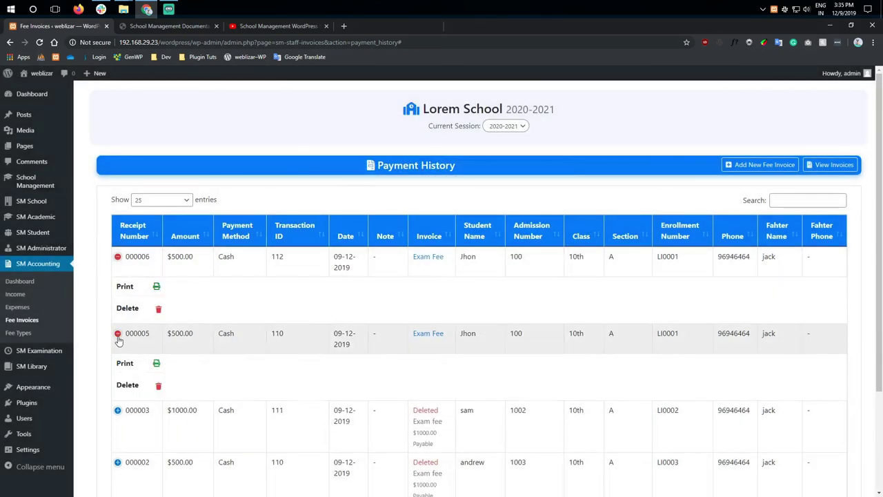
{"action": "left_click", "coordinate": [156, 363]}
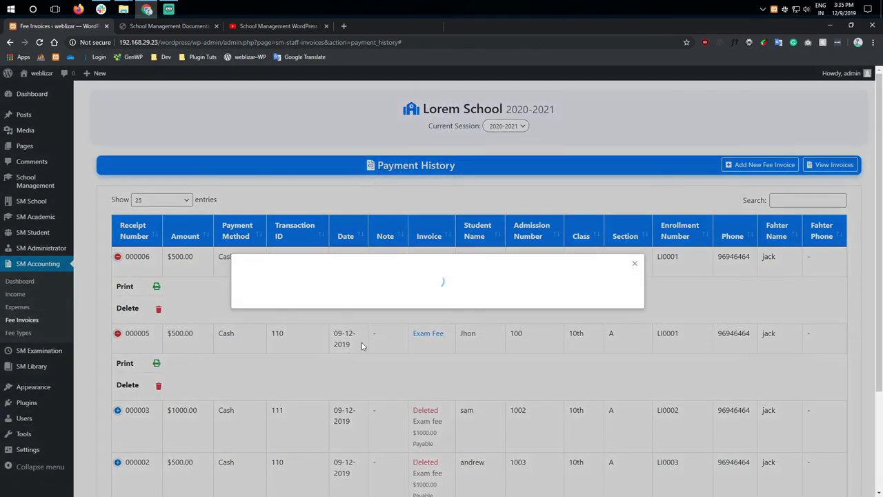
{"action": "scroll", "coordinate": [426, 325], "scroll_direction": "down", "scroll_amount": 1}
{"action": "scroll", "coordinate": [431, 323], "scroll_direction": "up", "scroll_amount": 1}
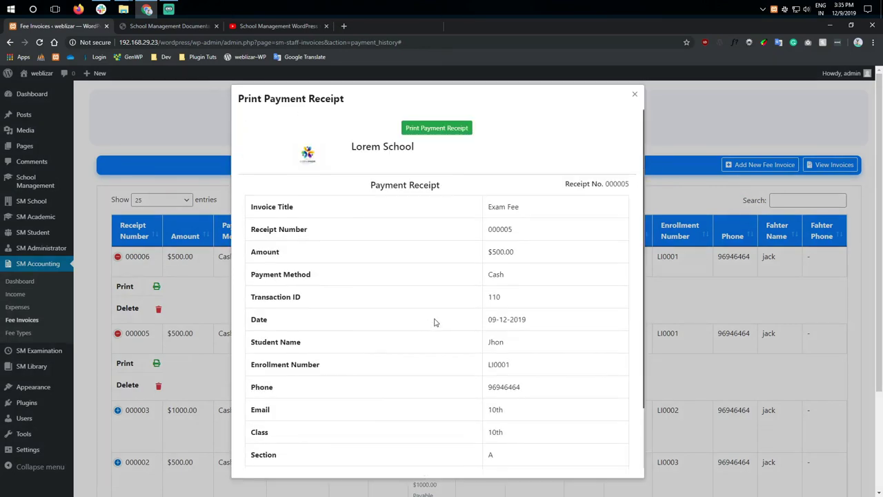
{"action": "left_click", "coordinate": [634, 94]}
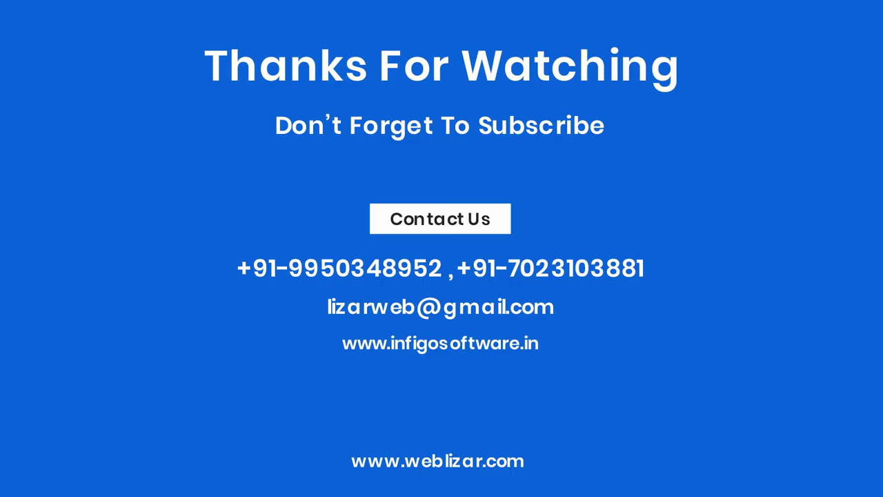